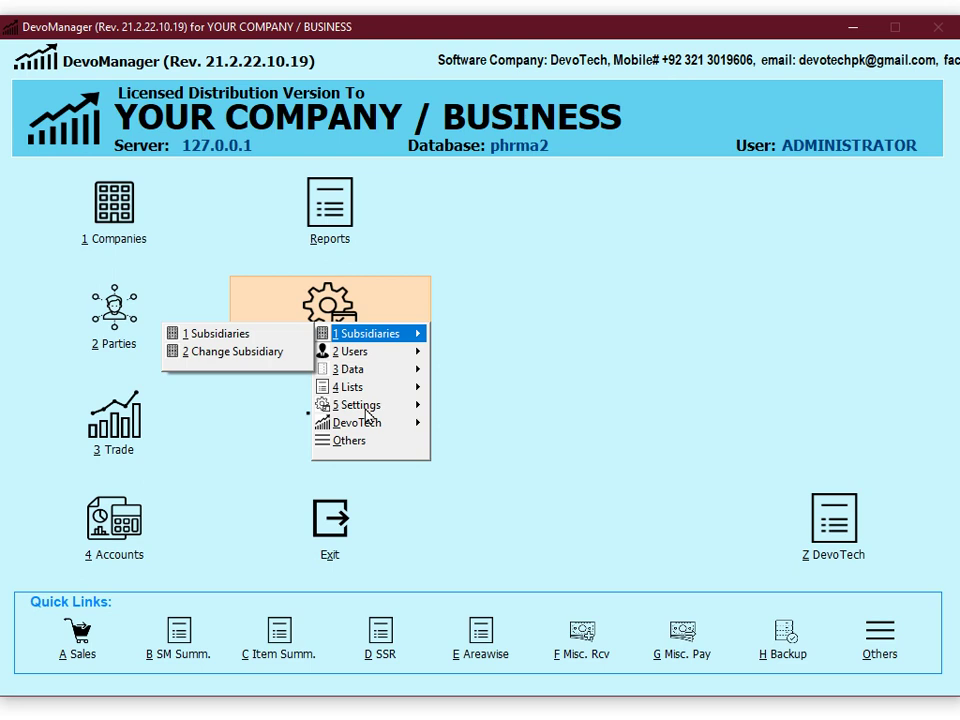
Open the general settings and review the auto backup duration and dot matrix server IP fields.
mouse_move(258, 464)
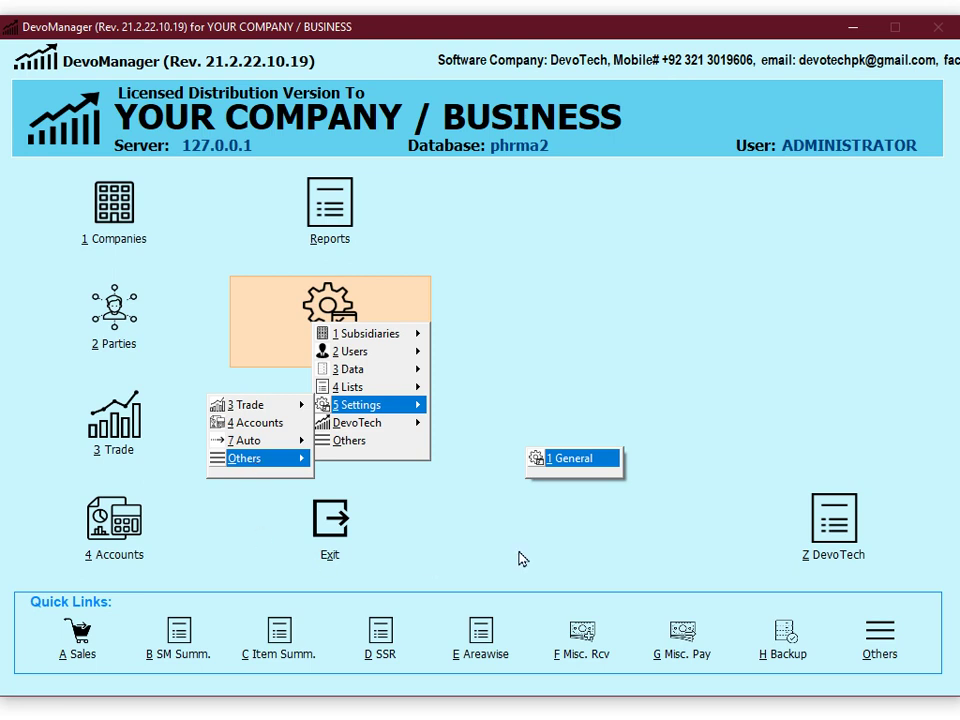
click(575, 459)
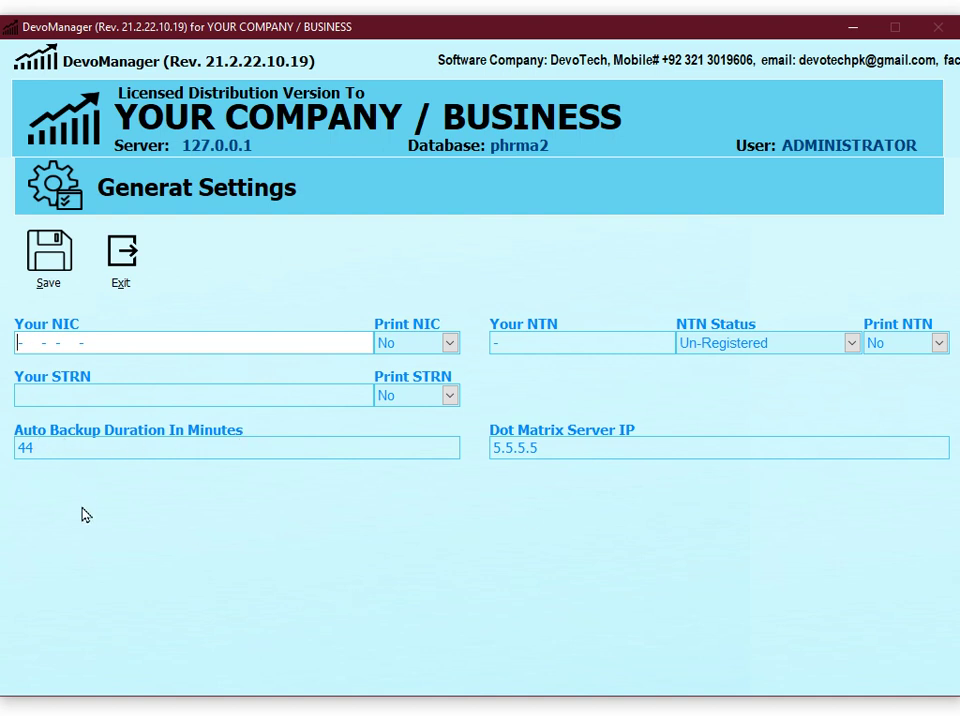
click(93, 462)
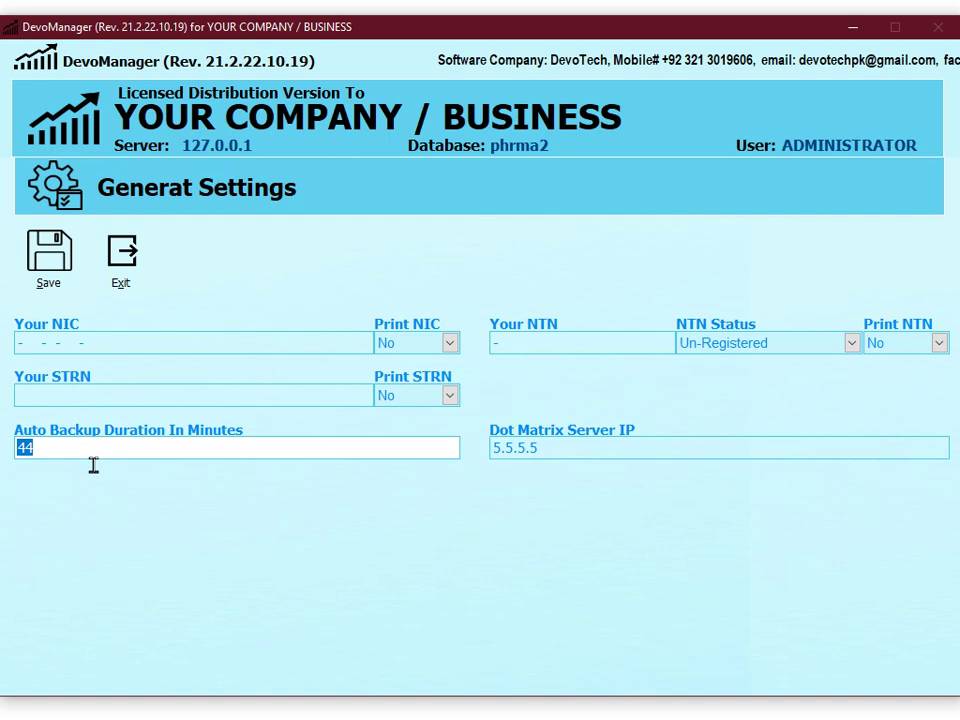
click(24, 448)
double_click(91, 467)
click(604, 459)
double_click(604, 459)
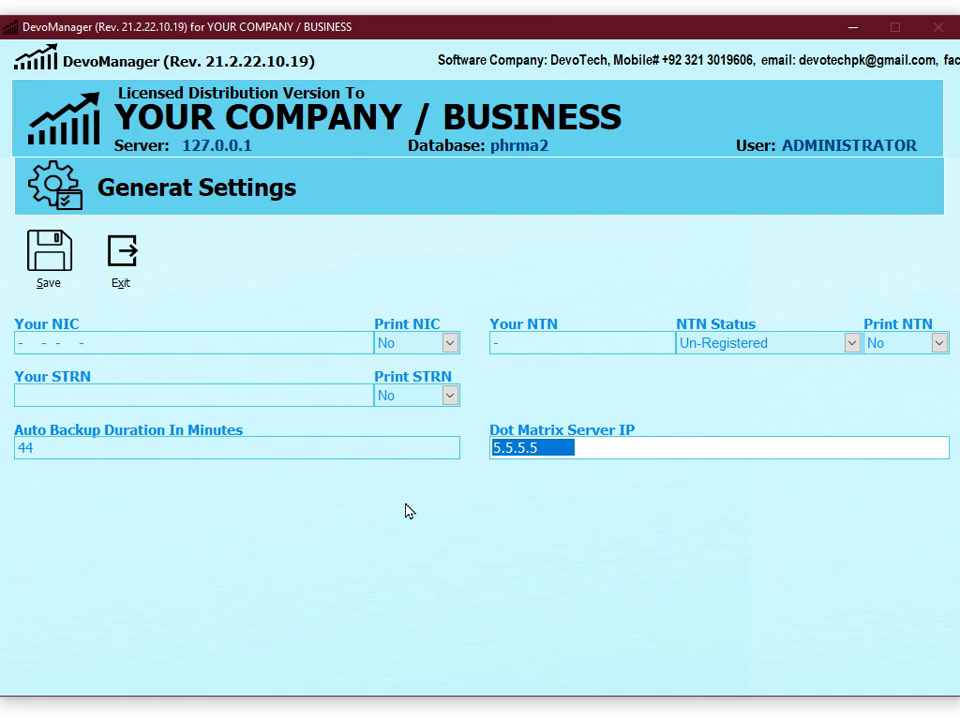
Enter the business's NIC number and set Print NIC to Yes.
click(108, 345)
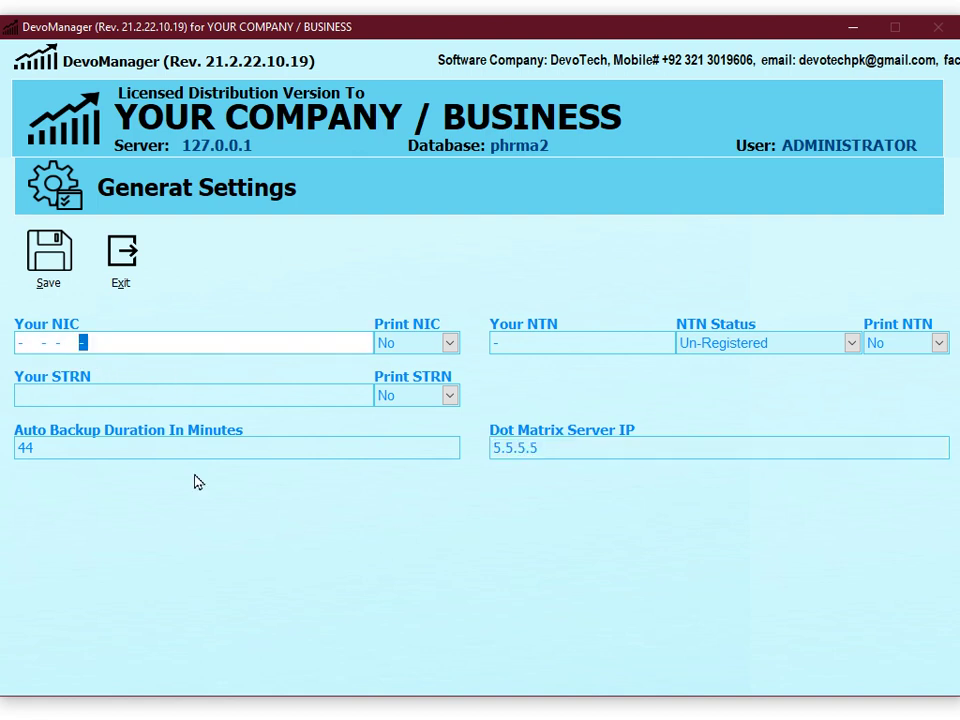
key(ctrl+a)
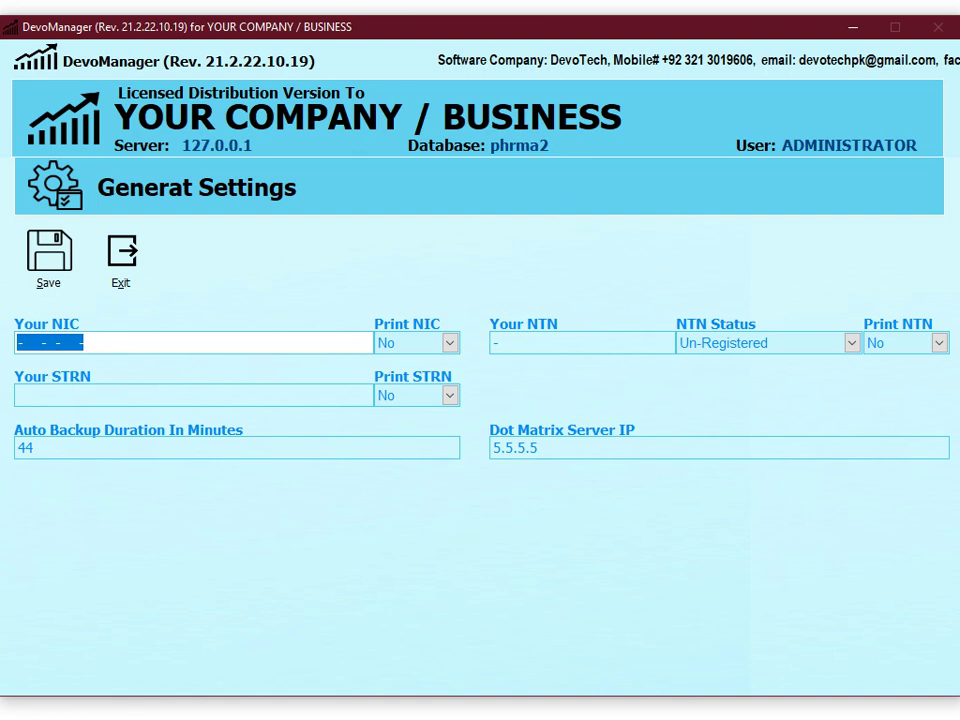
text(11111-111111)
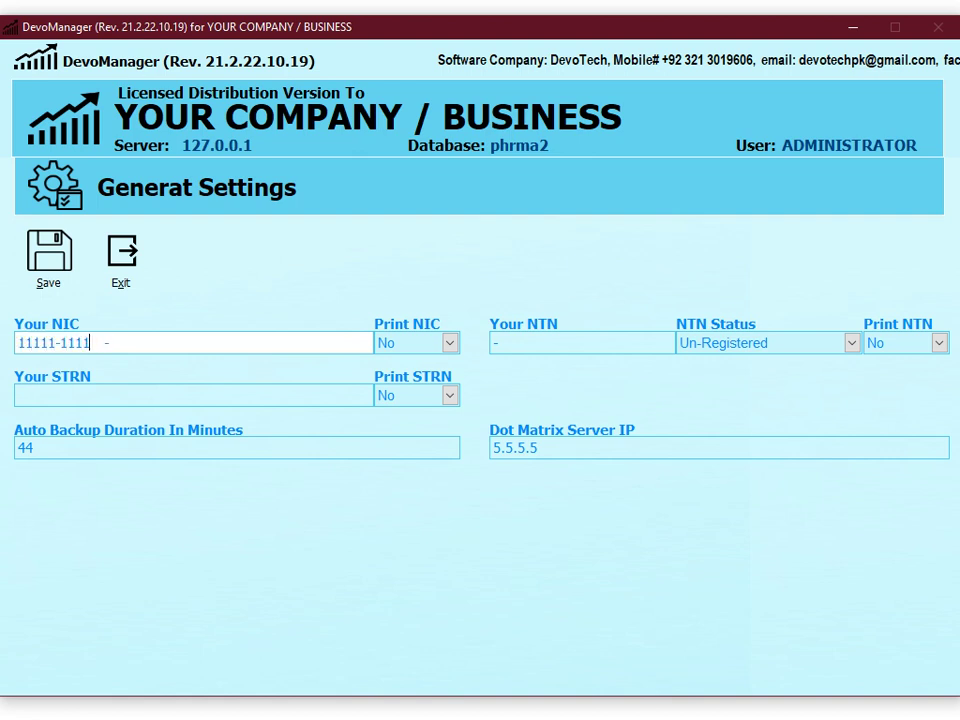
text(1-1)
key(Tab)
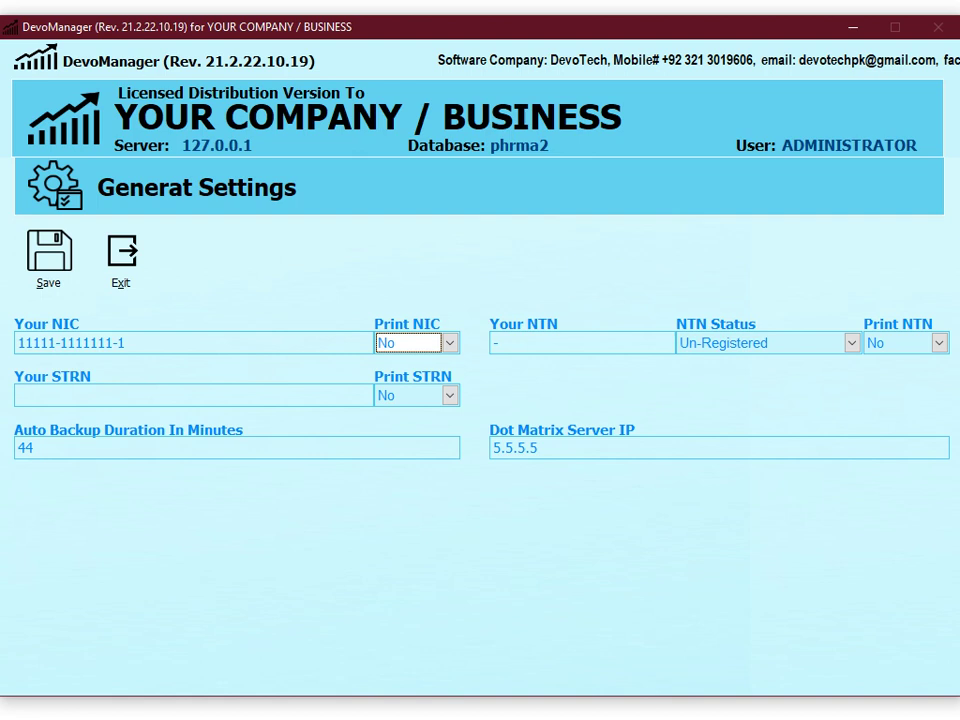
click(430, 348)
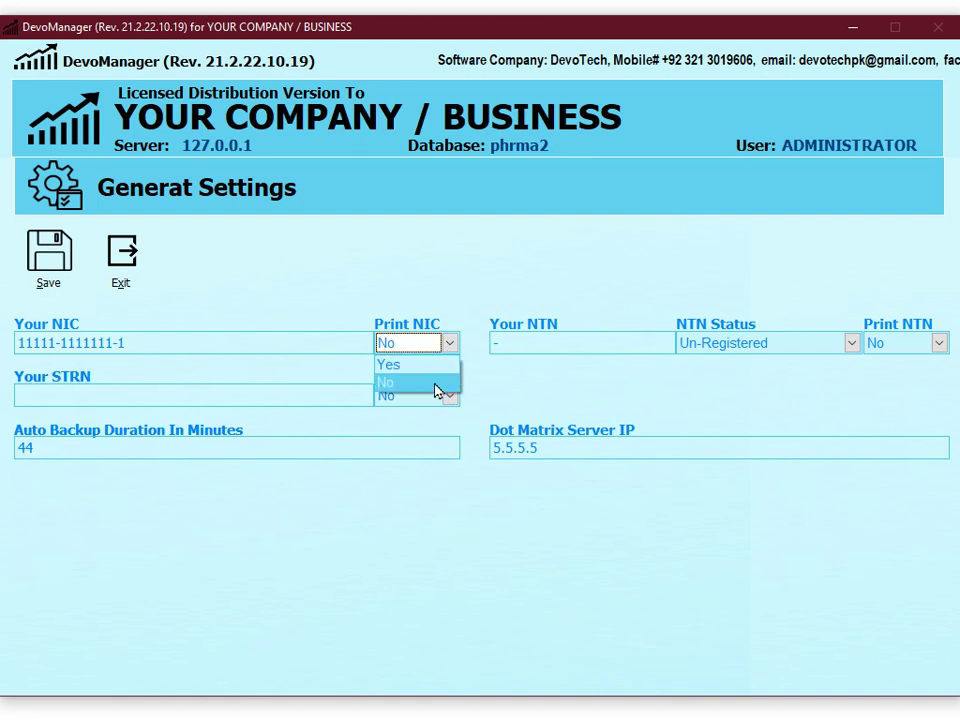
click(431, 368)
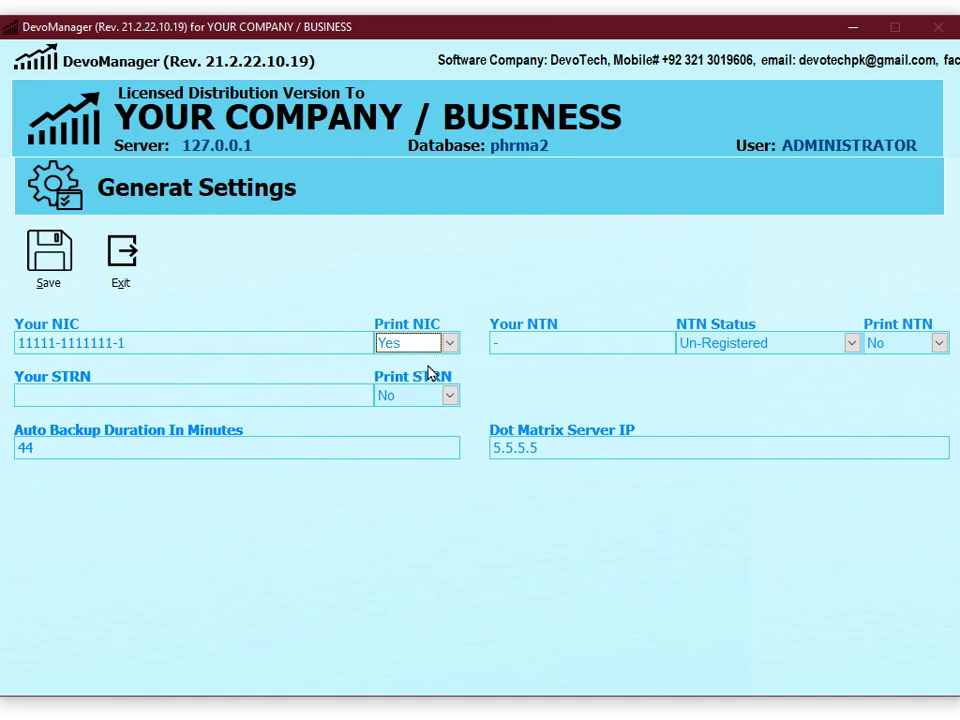
Enter the business's tax number in the NTN field.
key(Tab)
text(2222222 2)
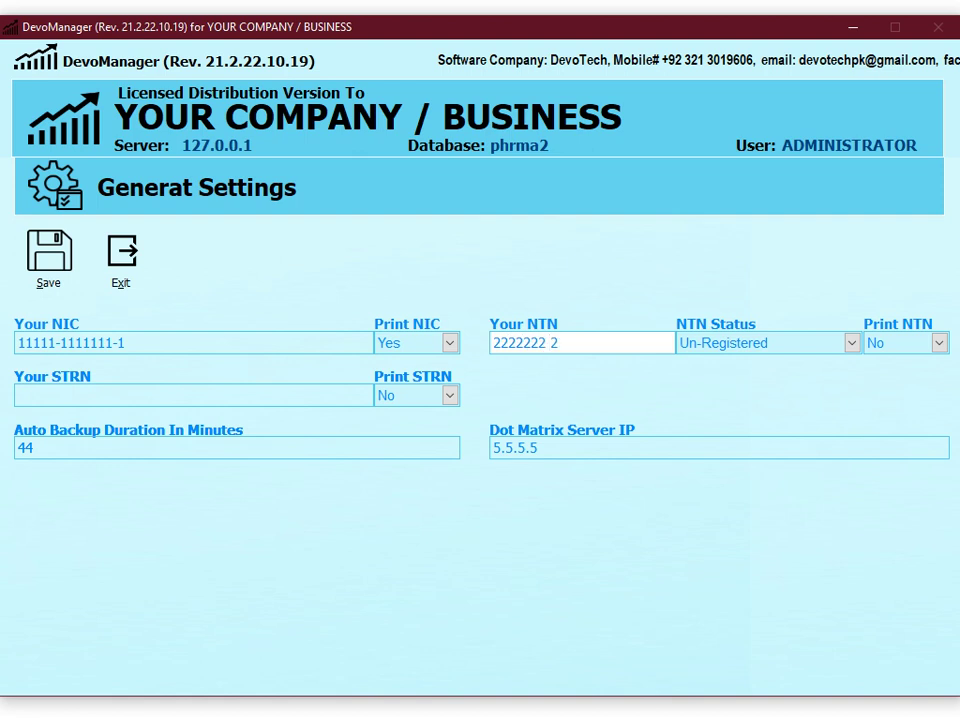
click(848, 343)
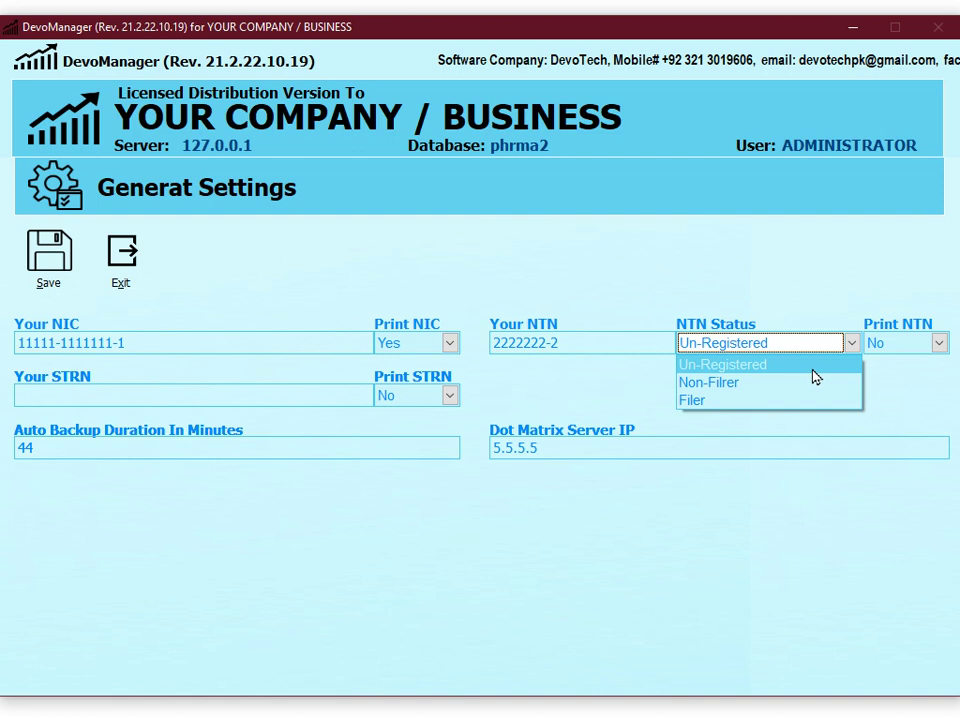
click(582, 348)
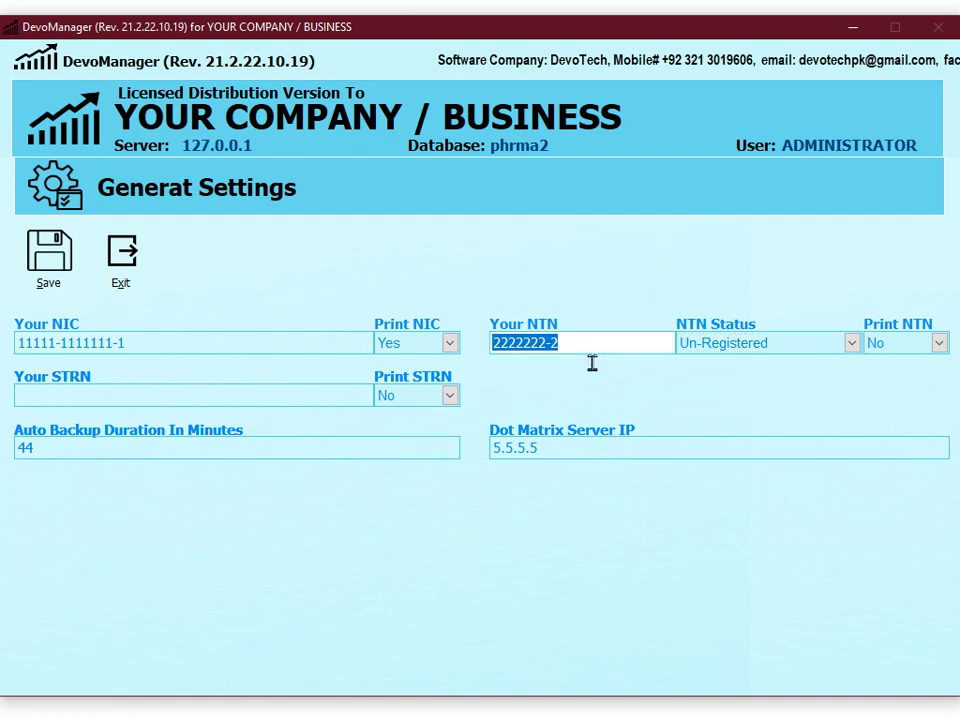
Set the NTN status to Non-Filrer.
click(829, 350)
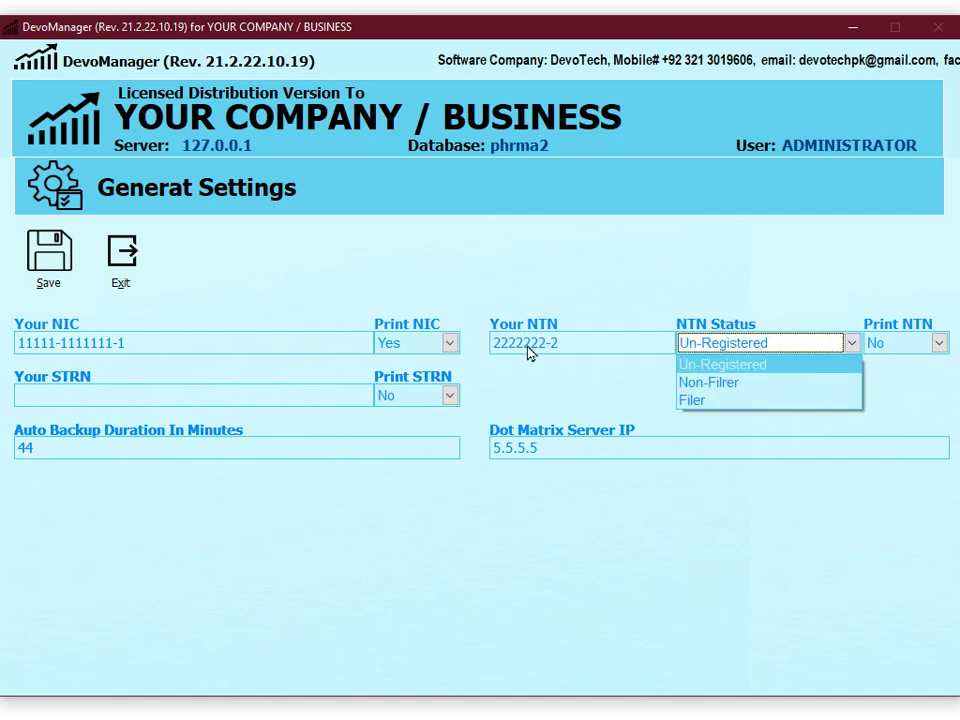
click(715, 388)
click(604, 360)
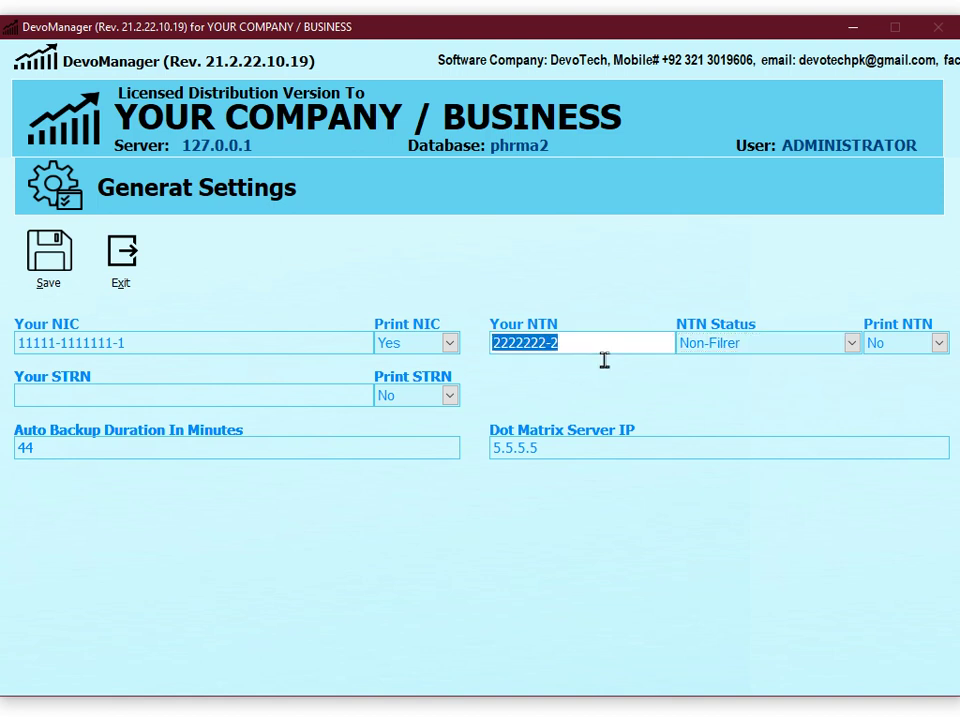
Set the NTN status to Filer and Print NTN to Yes.
click(745, 344)
click(737, 396)
click(729, 346)
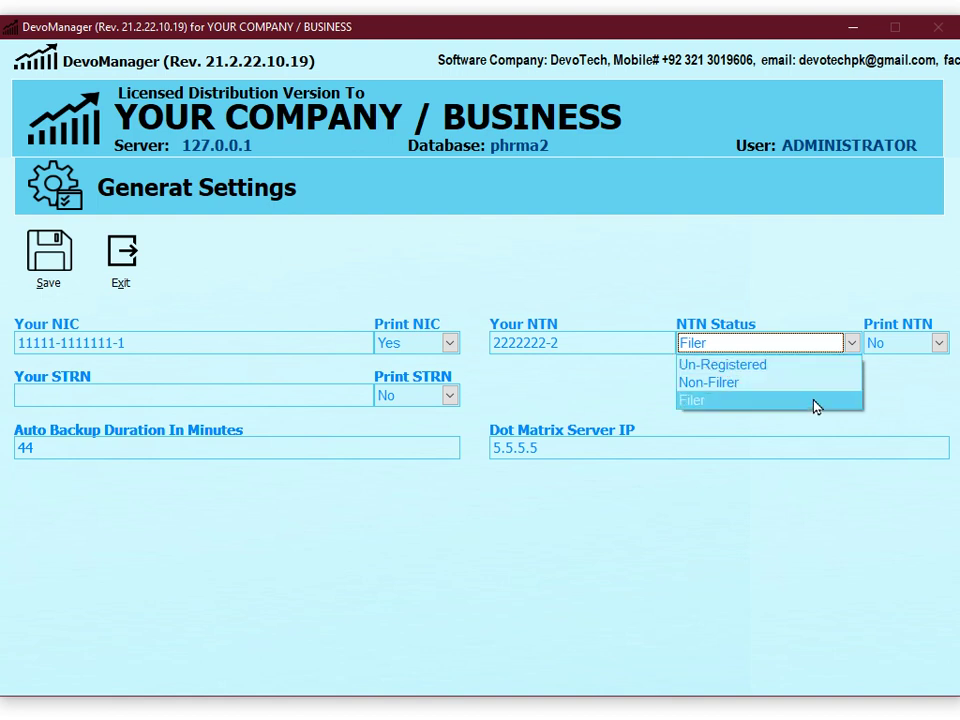
click(915, 360)
click(938, 345)
click(935, 365)
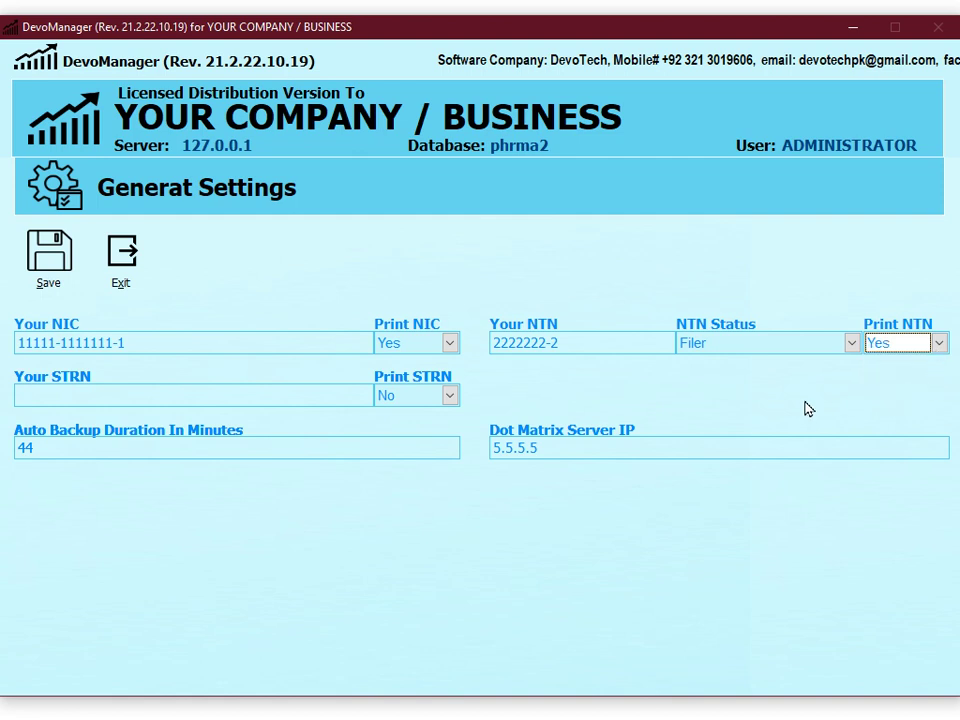
Enter the business's sales tax registration number as STRN and set Print STRN to Yes.
click(275, 410)
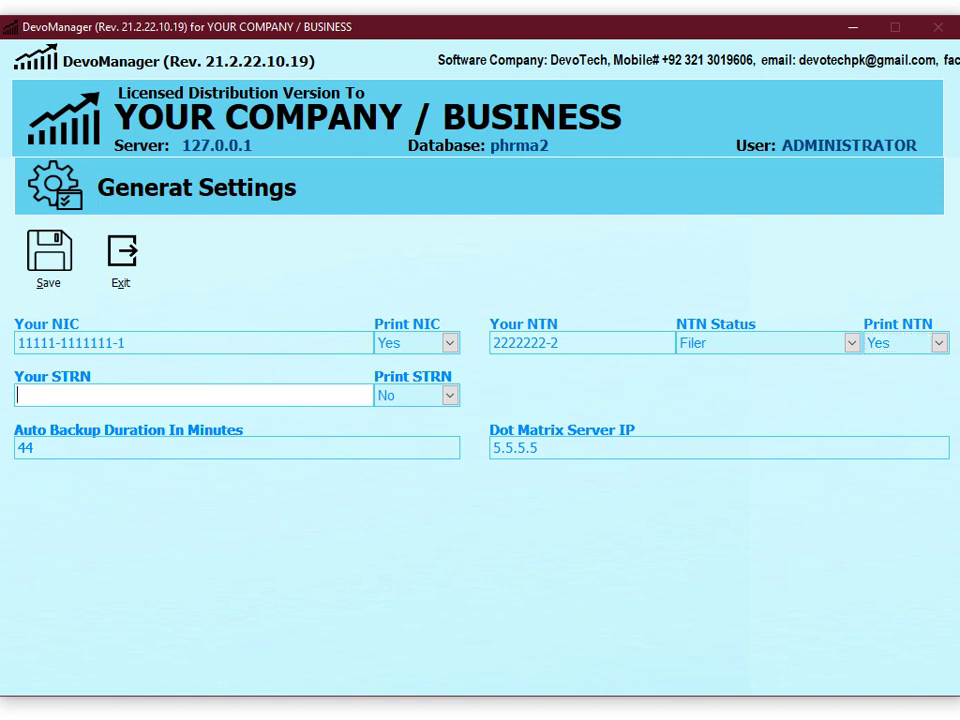
double_click(195, 410)
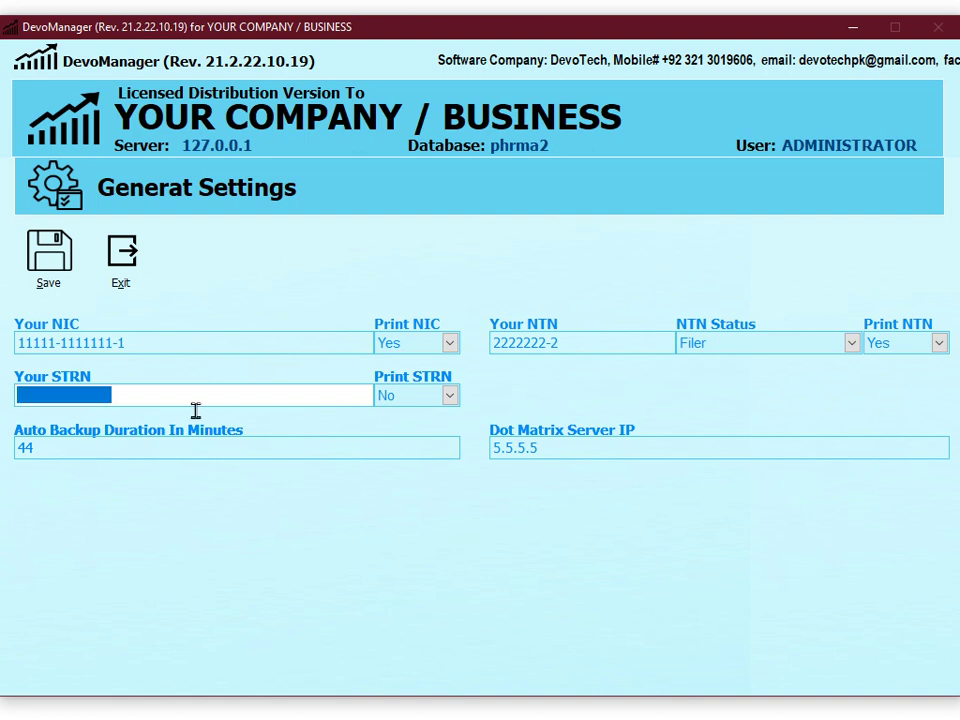
text(33333333333333333333)
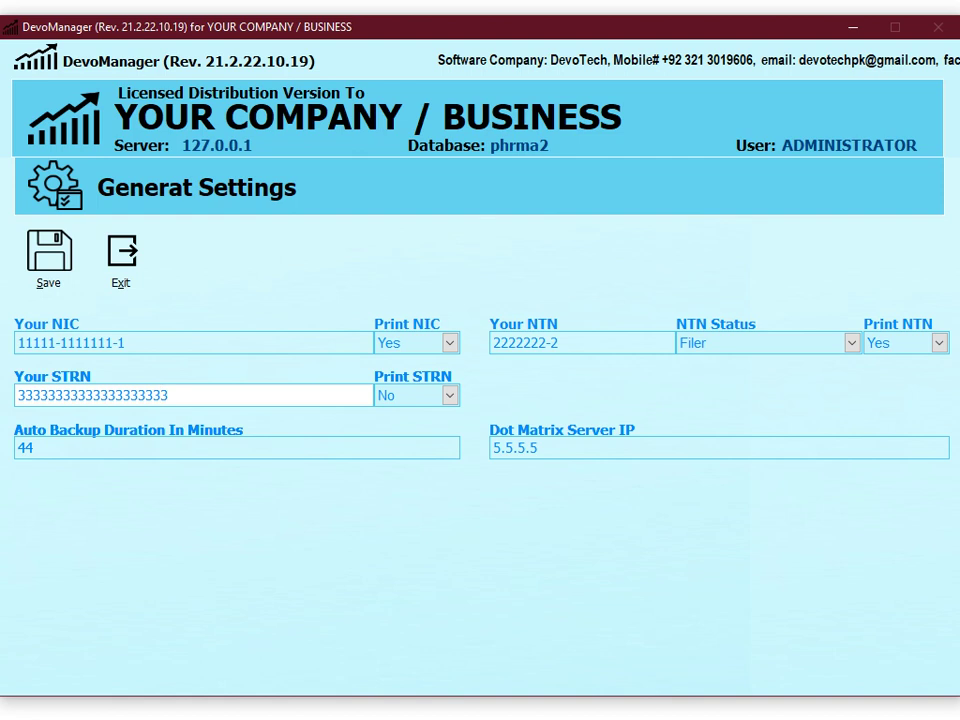
click(449, 397)
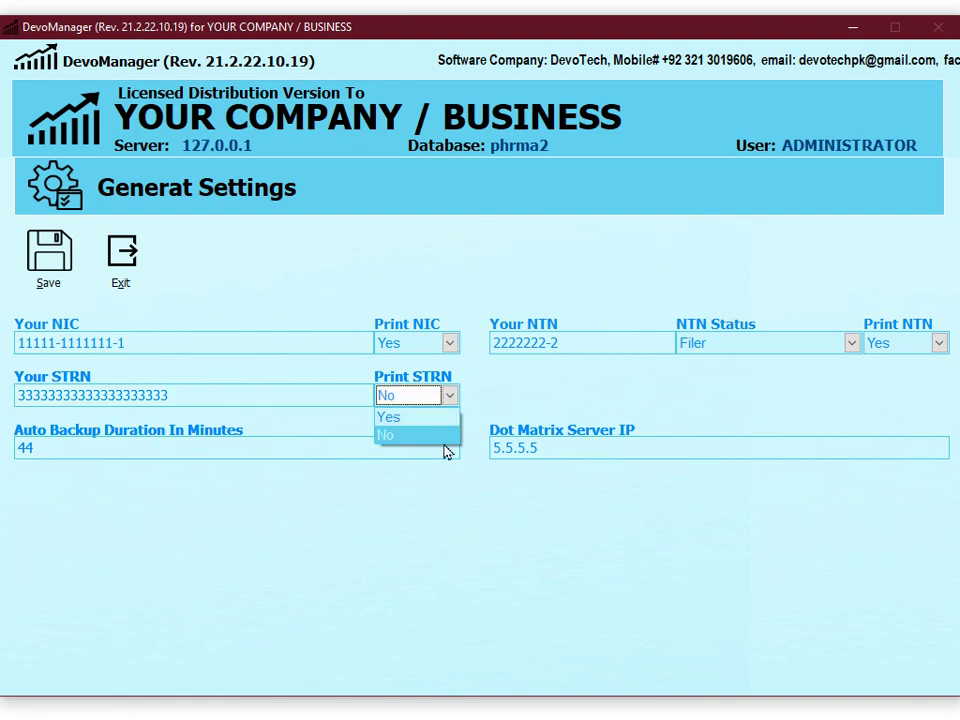
click(422, 417)
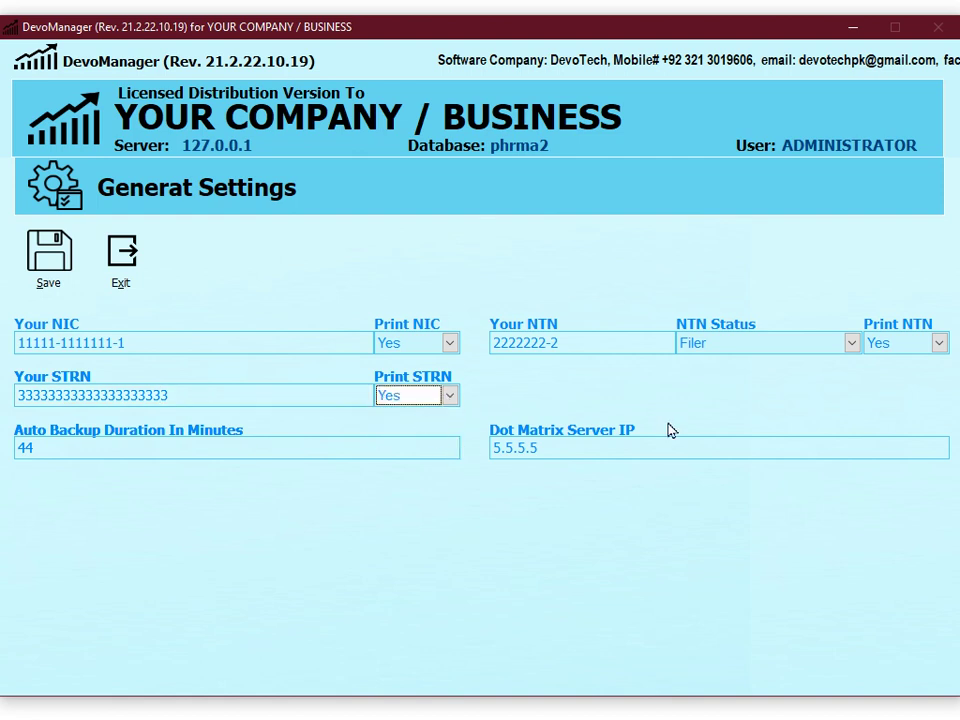
Save the general settings and acknowledge the confirmation.
click(57, 272)
drag(81, 315, 543, 511)
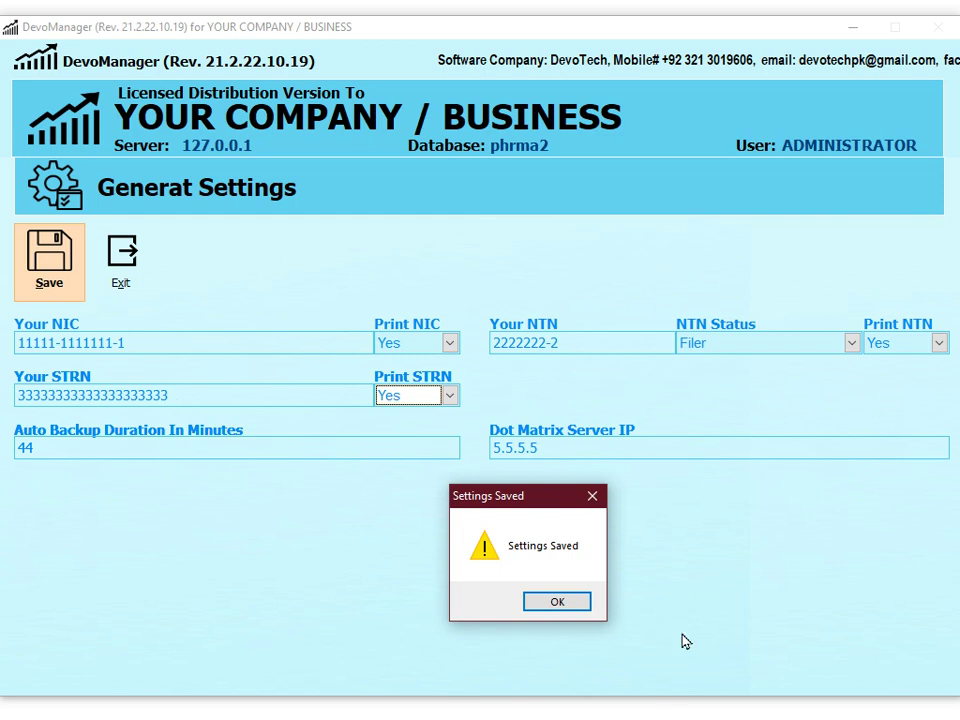
click(545, 604)
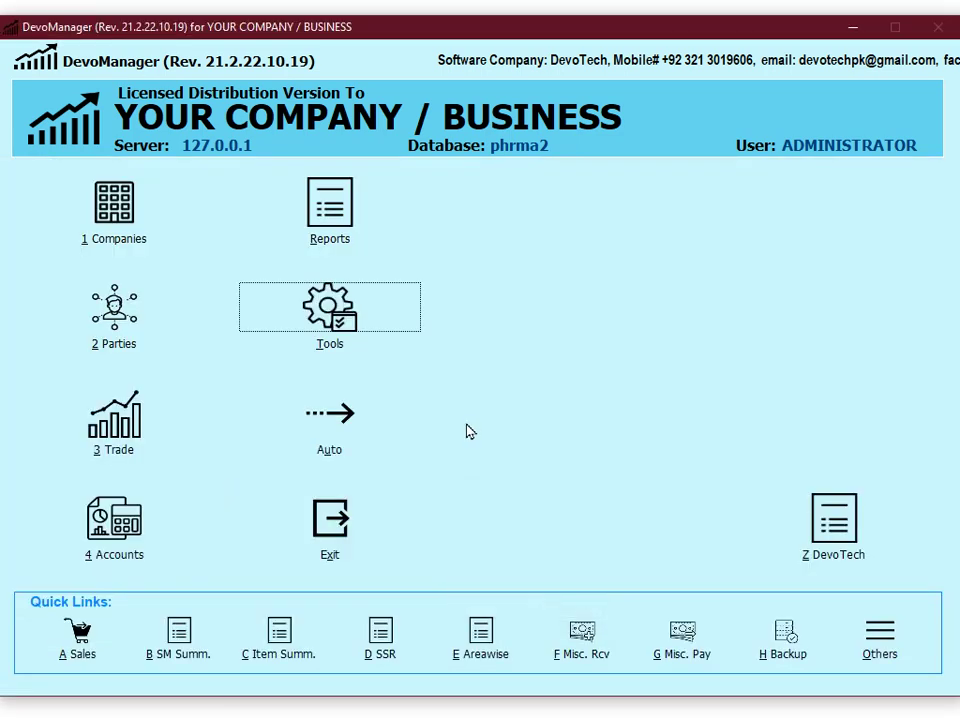
Open the Sales form with the Normal sales type.
key(a)
key(Return)
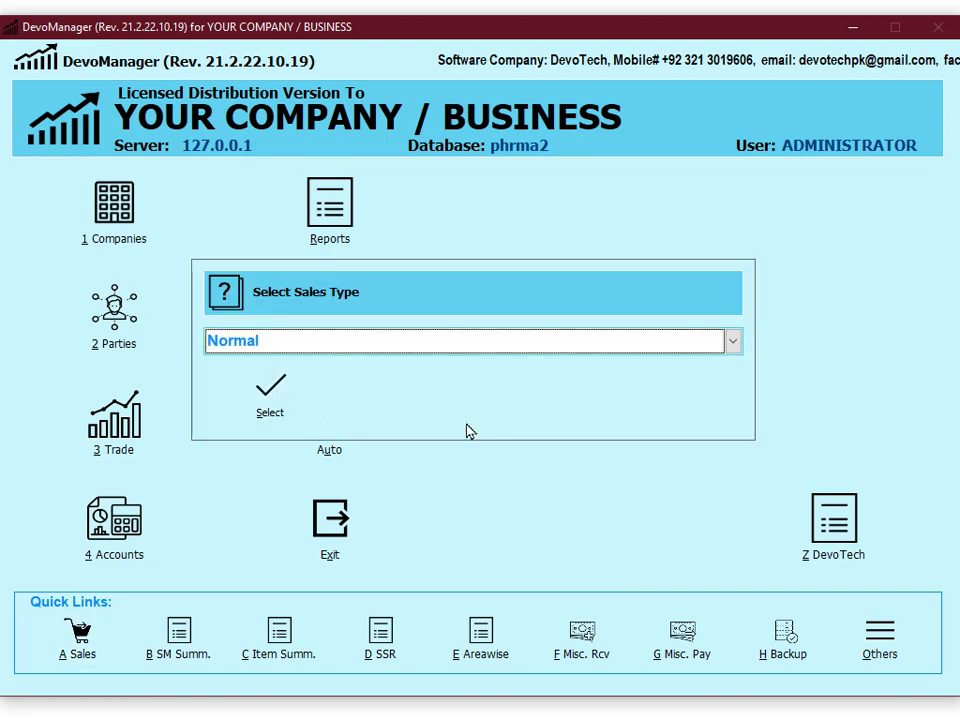
key(Return)
key(Return)
key(Return)
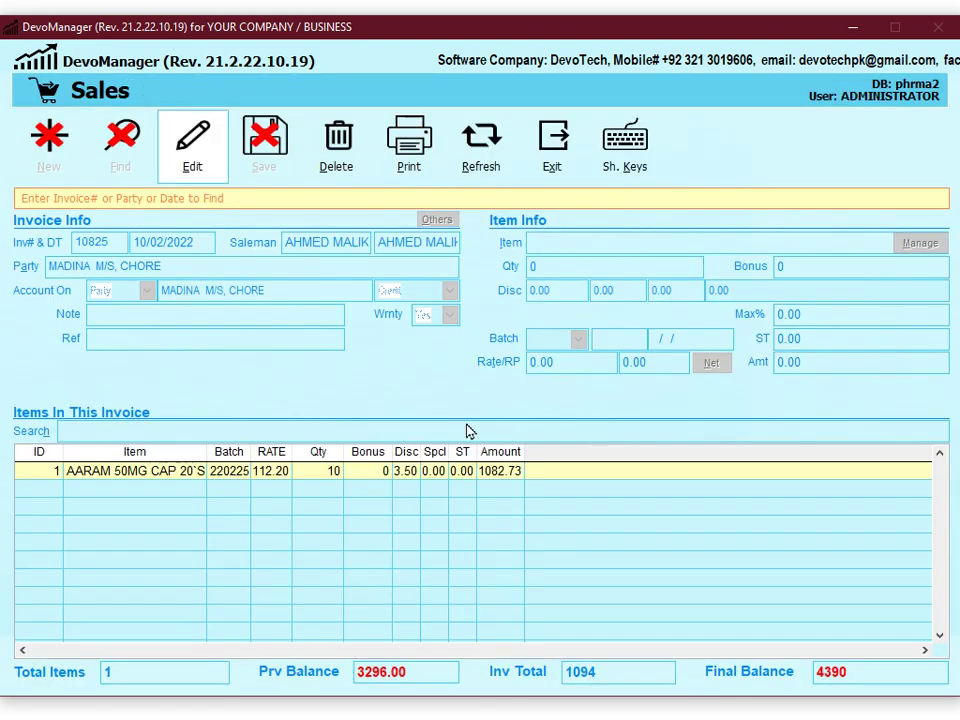
Preview the loaded invoice's report to check the NIC, NTN and STRN in its header, and return to the main screen.
key(p)
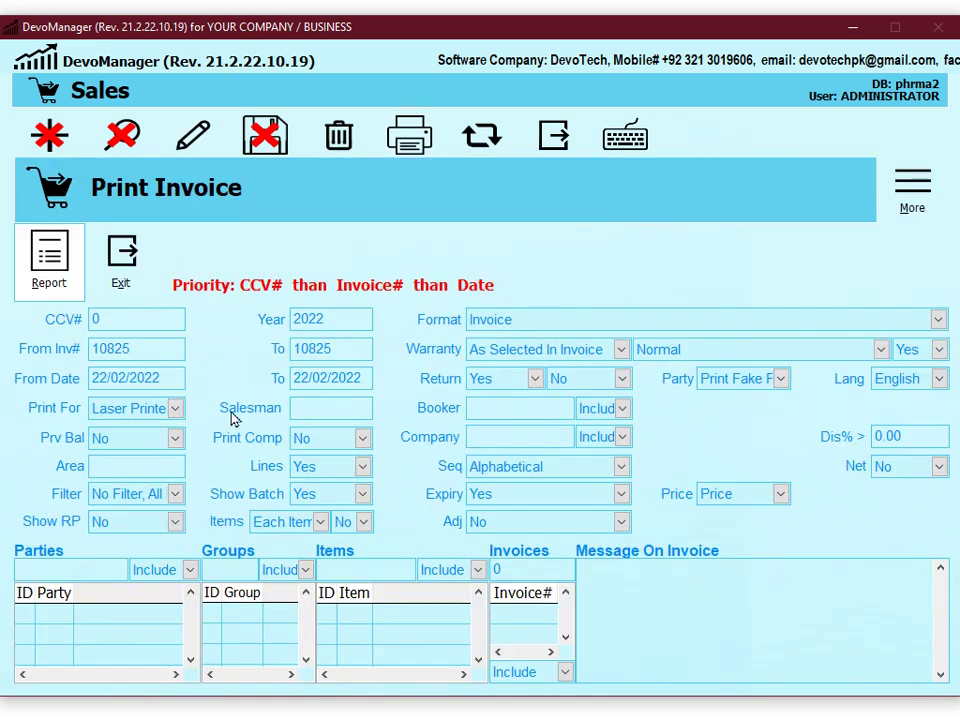
click(55, 291)
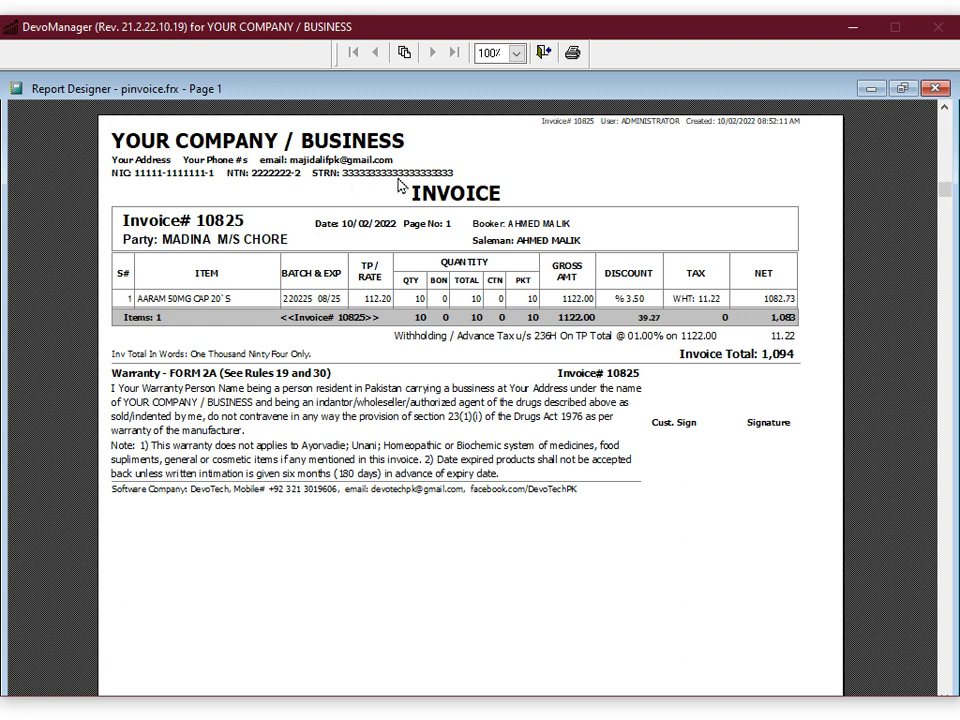
key(Escape)
key(Escape)
key(Escape)
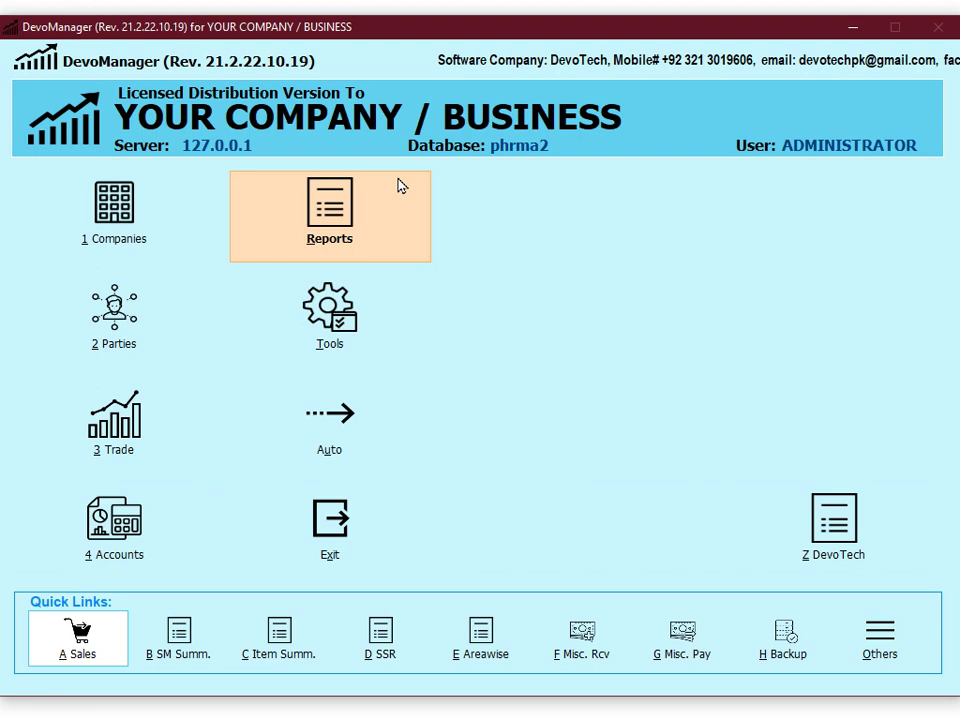
Reopen the general settings from the main screen.
key(u)
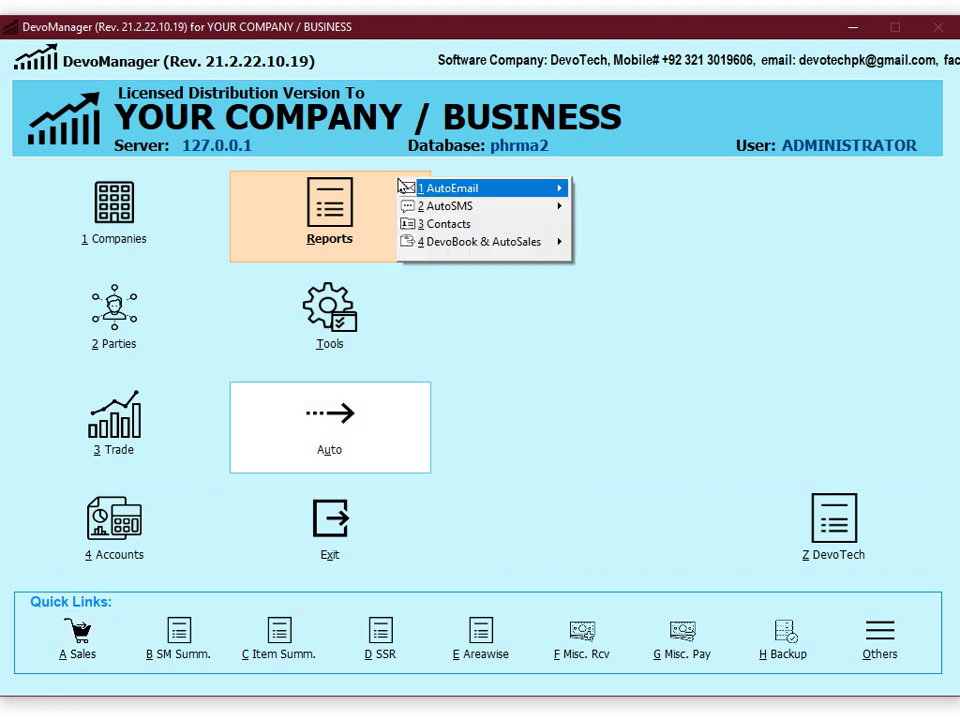
key(Escape)
key(t)
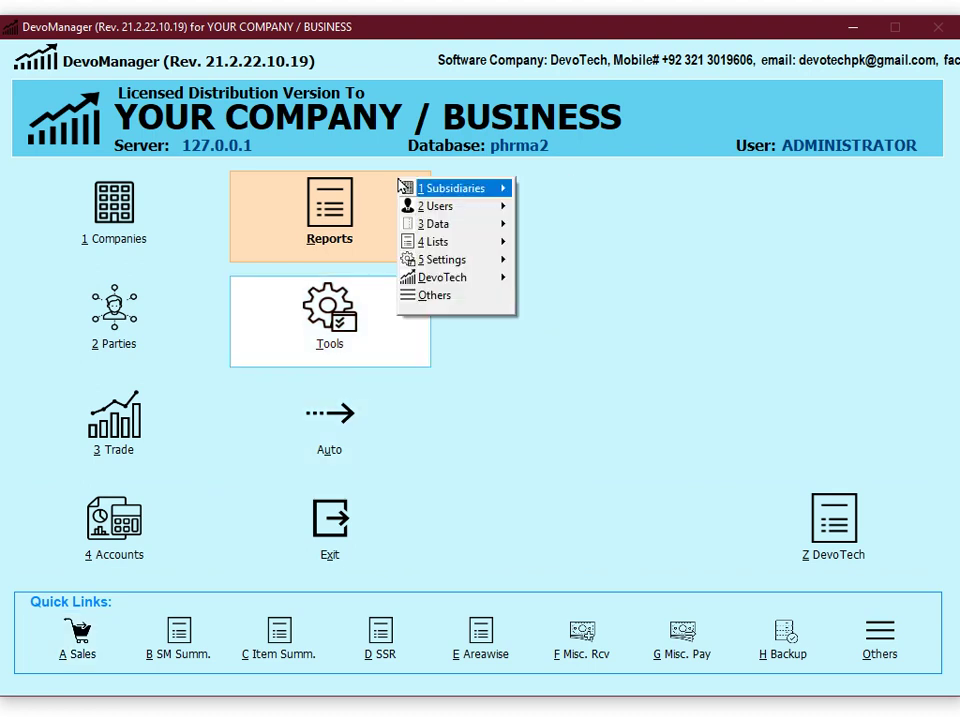
key(Down)
key(Down)
key(Down)
key(Down)
key(Right)
key(Up)
key(Right)
key(Return)
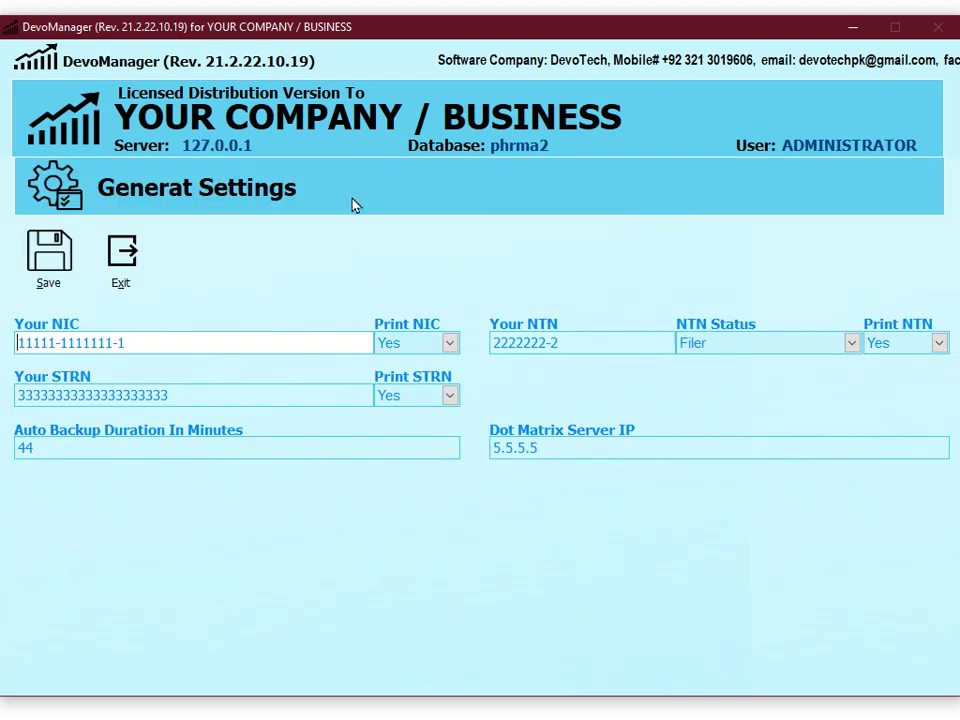
Set Print NIC to No and save the general settings.
click(412, 348)
click(413, 384)
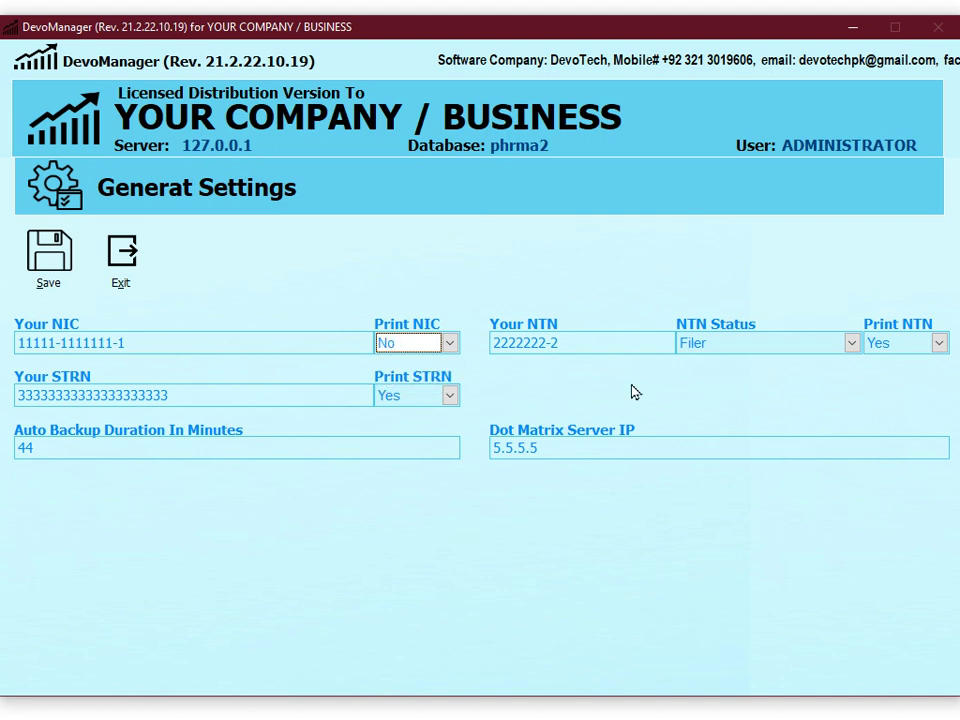
click(47, 292)
key(Return)
Load the phrma2 database from the database list and move the program window back into full view.
click(117, 462)
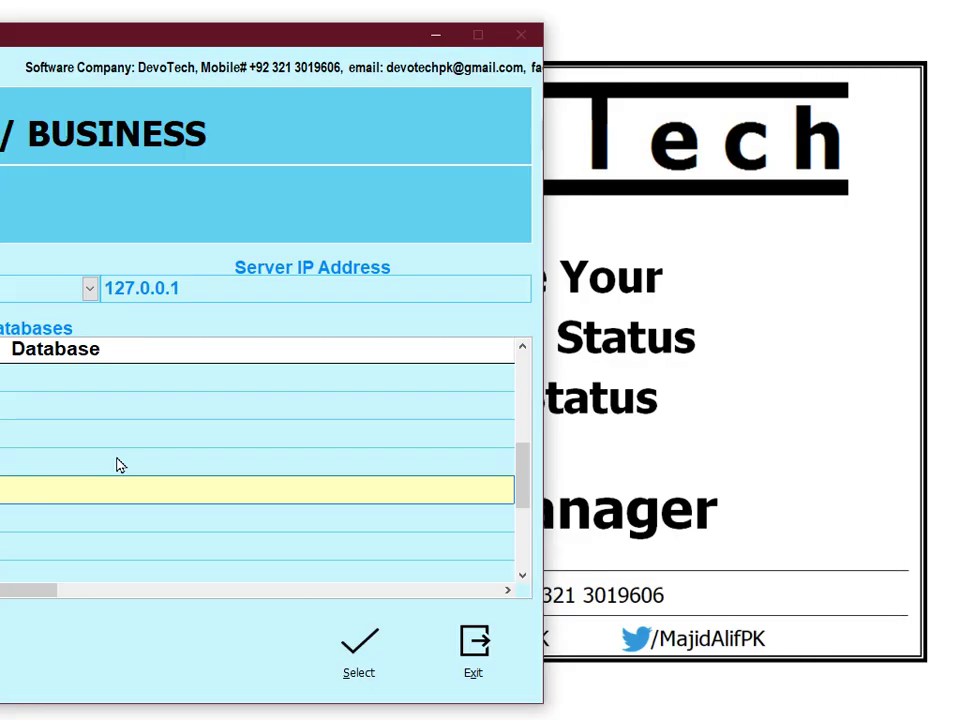
key(Return)
drag(196, 52, 612, 53)
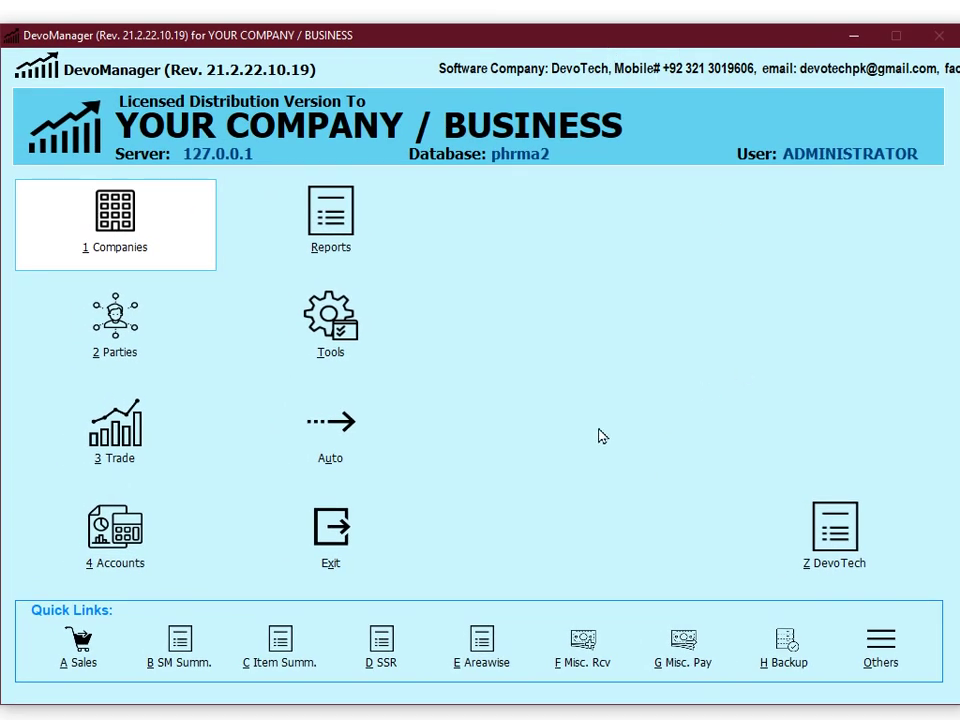
Open the Sales form and generate the loaded invoice's report with the current print options.
key(a)
key(Return)
key(p)
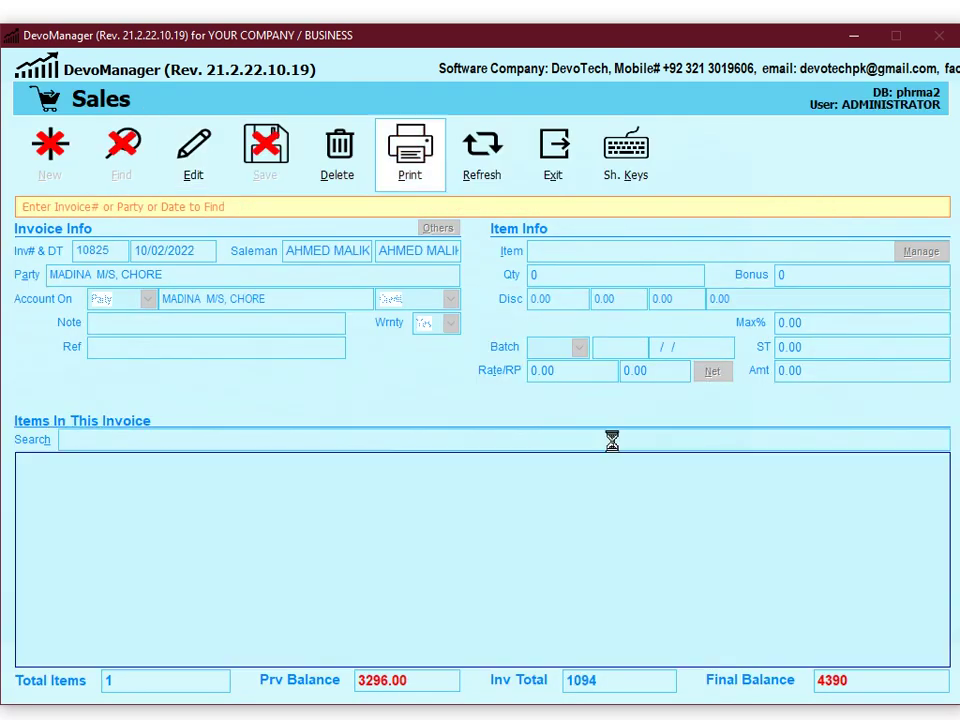
key(Return)
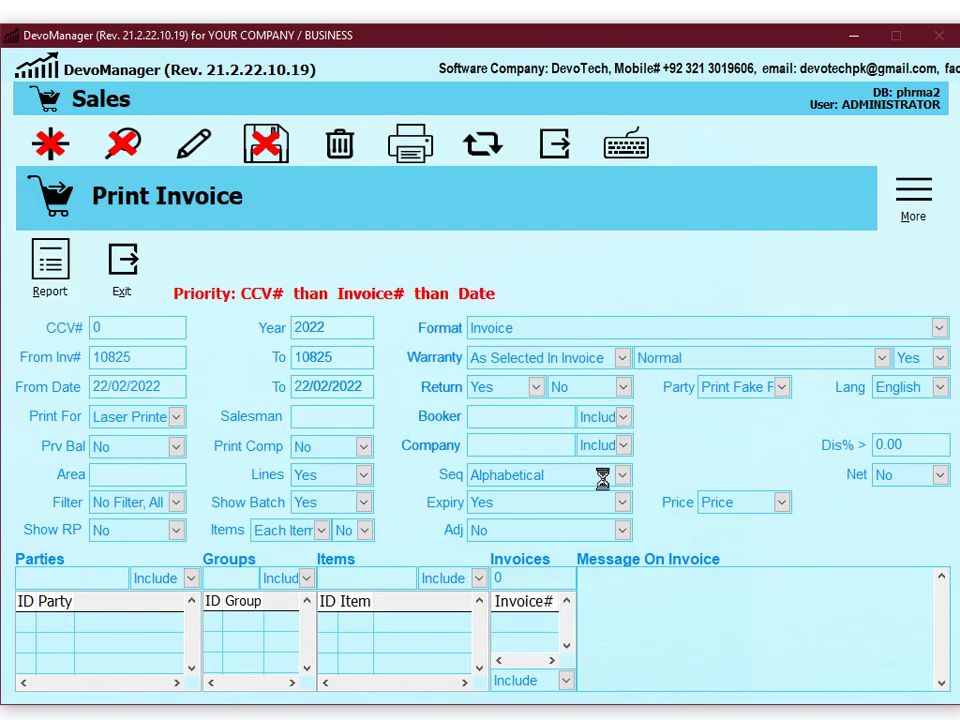